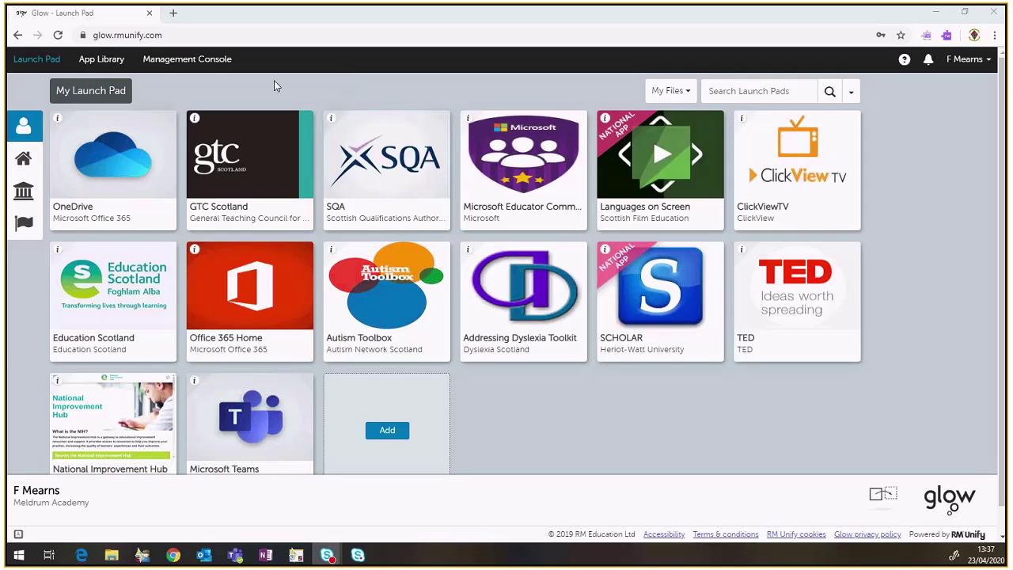
- Open the Management Console's student users and enter values in the first and last name filters
click(203, 63)
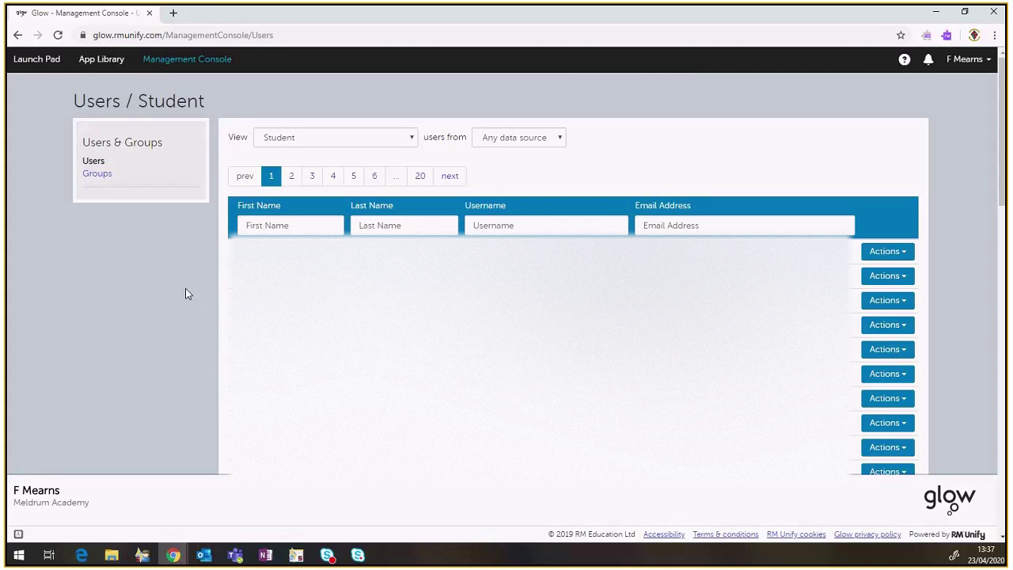
click(295, 228)
text(te)
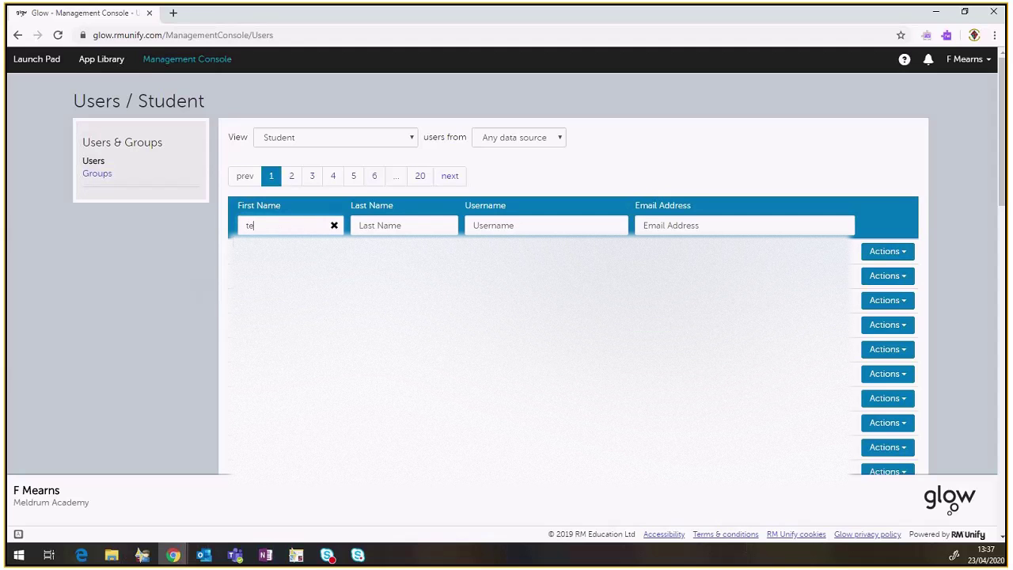
text(st)
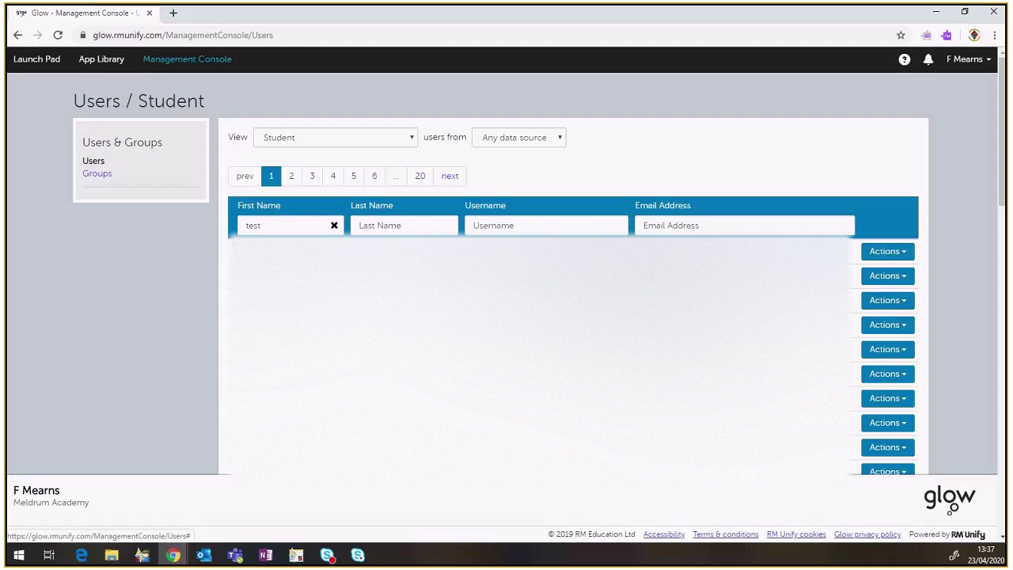
click(367, 228)
text(student)
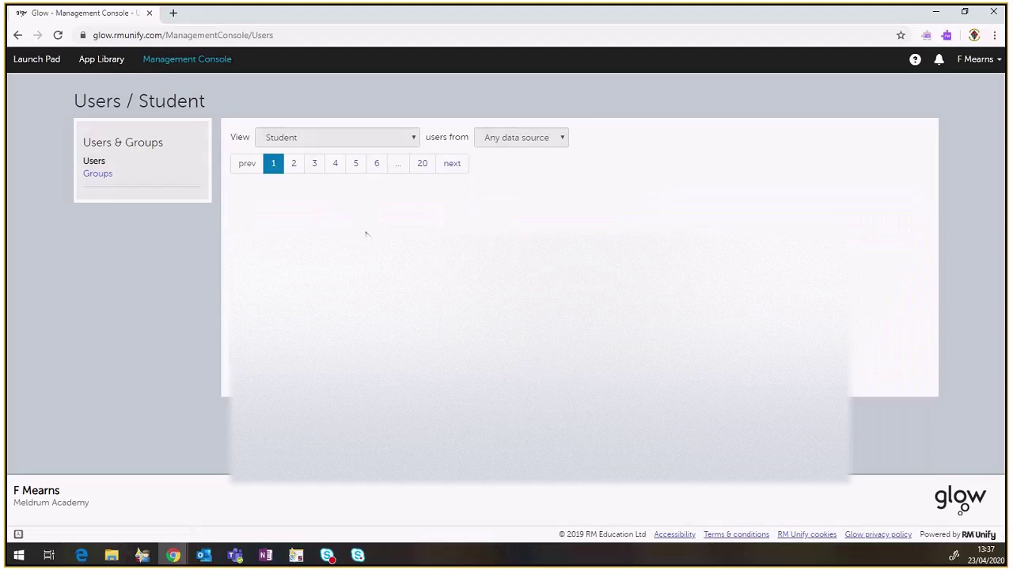
- Correct the filters to first name 'student' and last name 'test'
click(309, 198)
key(BackSpace)
key(BackSpace)
key(BackSpace)
key(BackSpace)
text(stu)
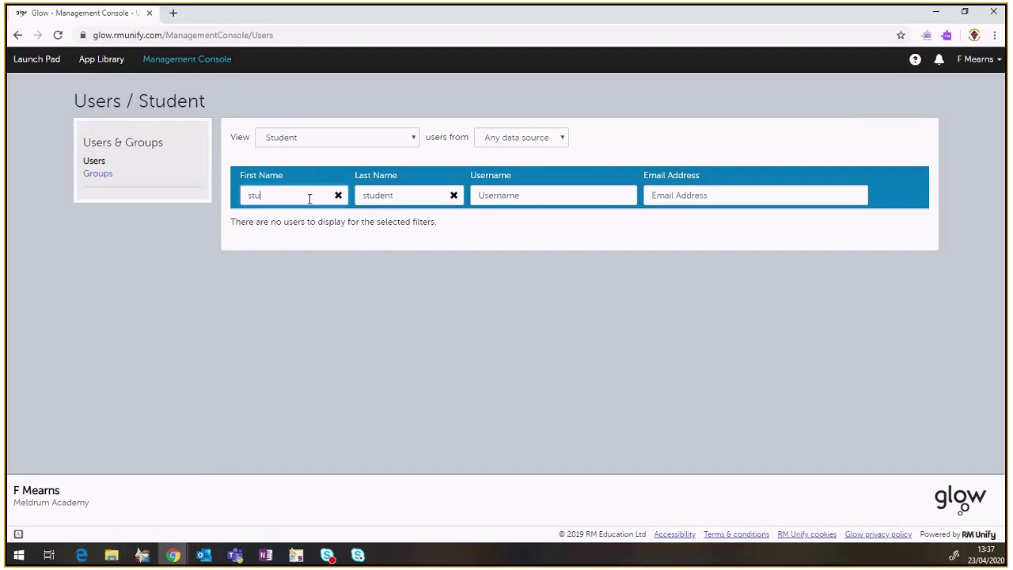
text(dent)
key(Tab)
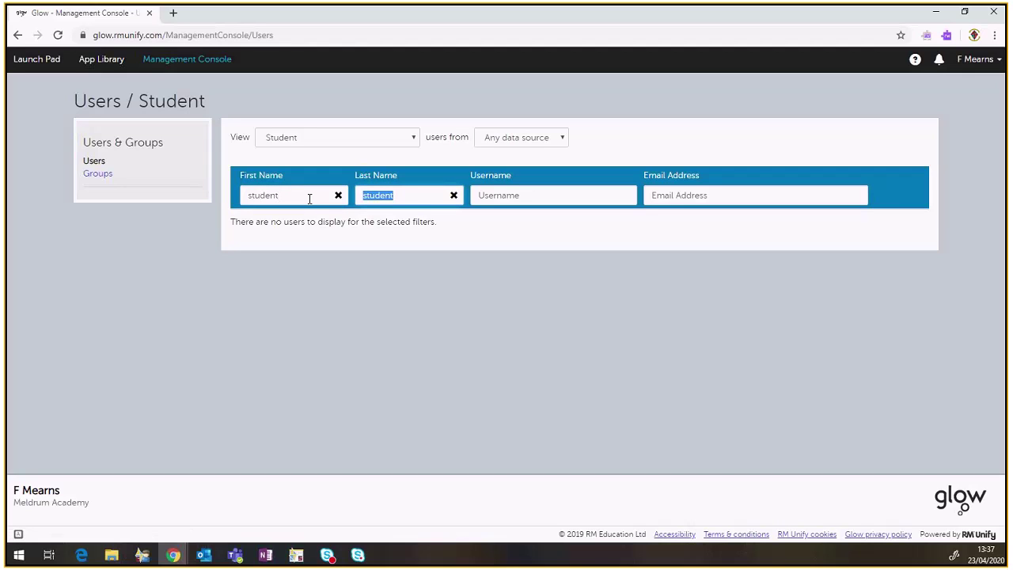
text(test)
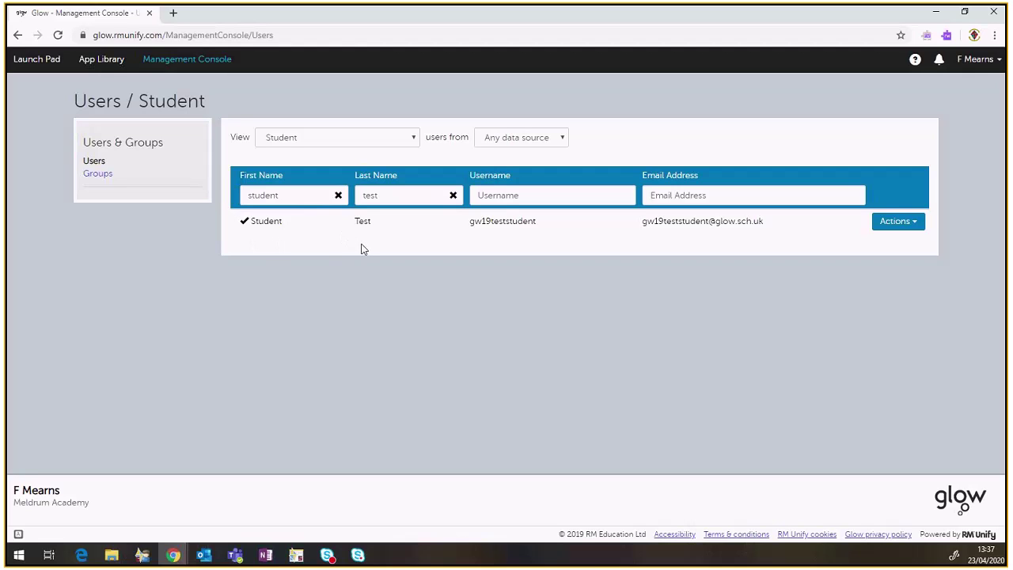
- Highlight the test student's username and e-mail, then open and close its Actions menu without choosing
double_click(497, 220)
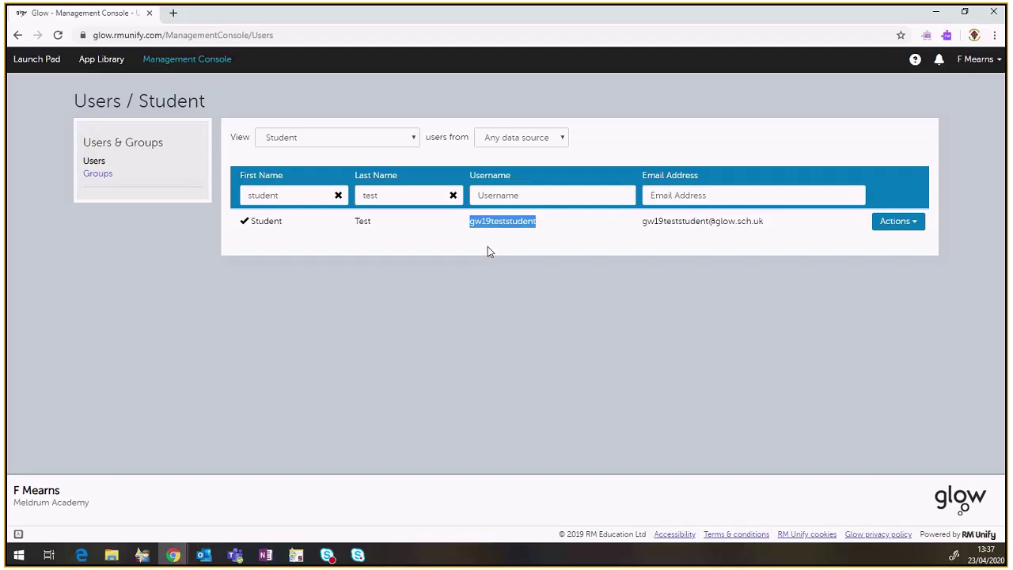
click(491, 240)
drag(467, 225, 544, 230)
drag(642, 223, 781, 234)
click(771, 247)
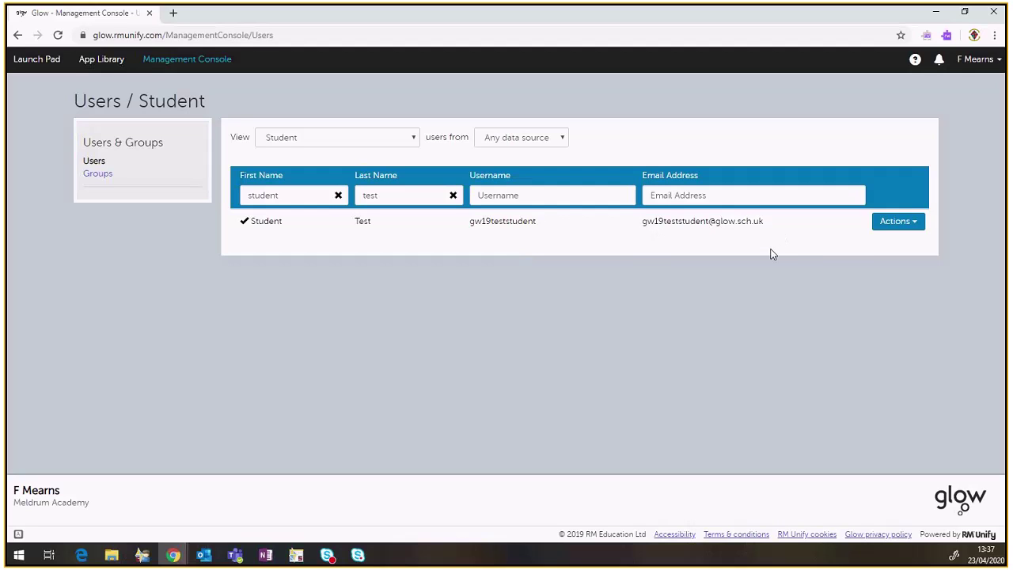
click(896, 222)
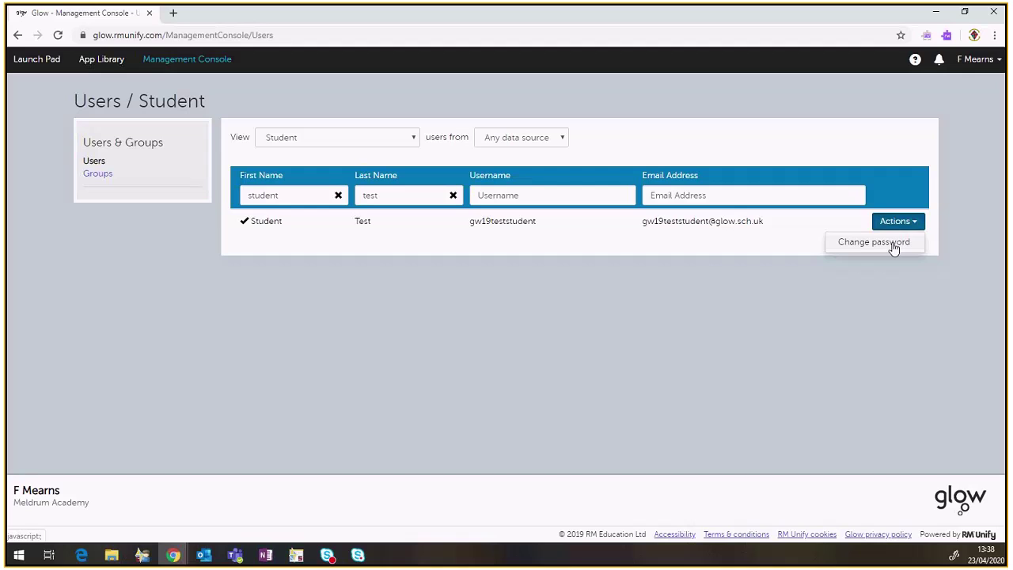
click(874, 242)
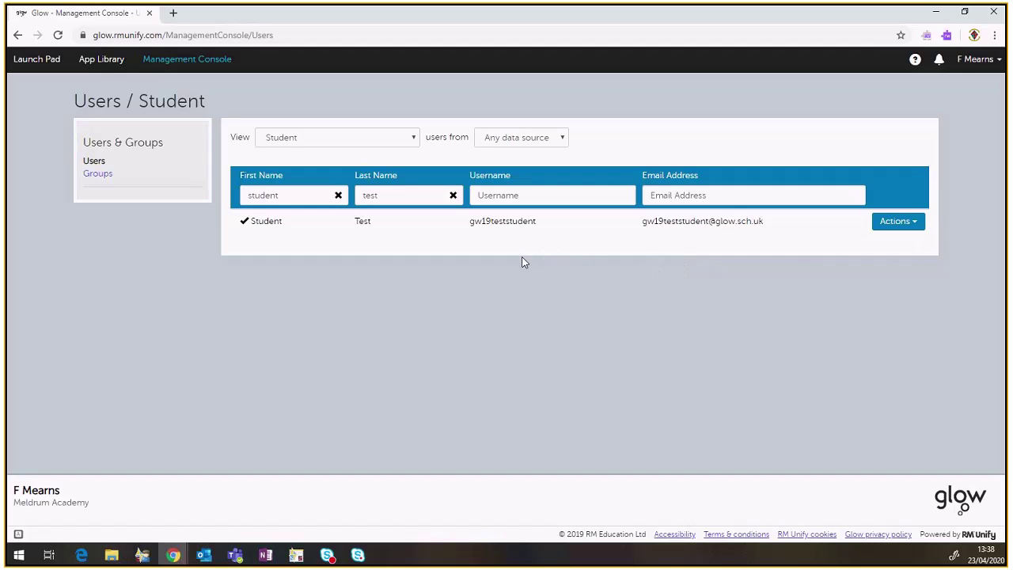
- Show the Groups page filtered to My Teaching Groups
click(98, 174)
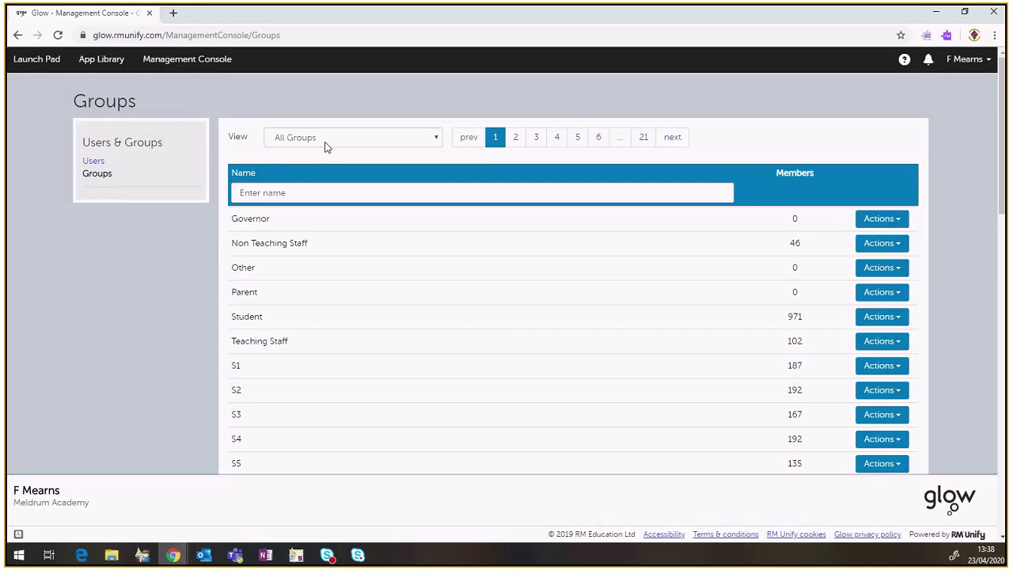
click(327, 142)
click(368, 259)
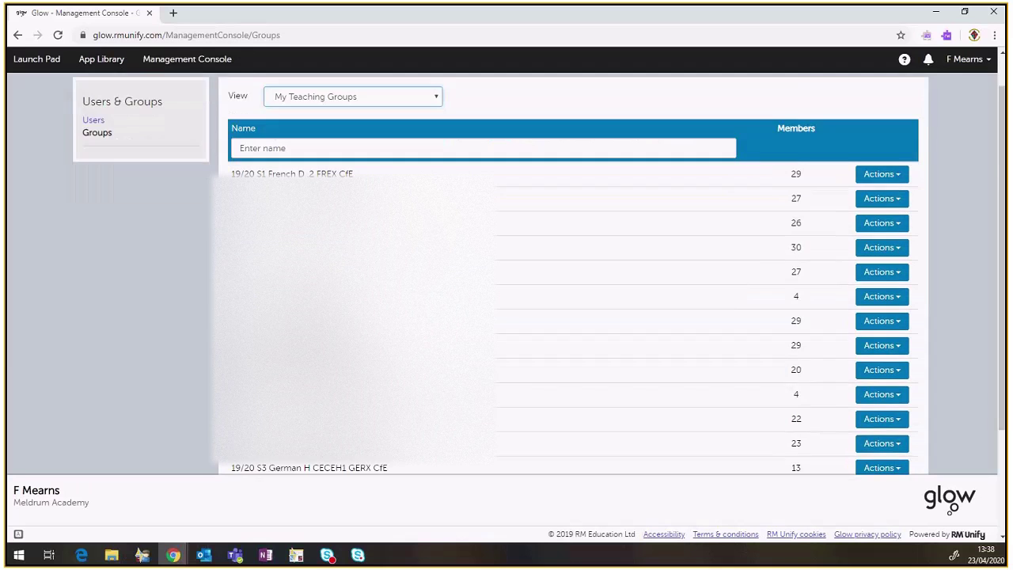
scroll(507, 316, down, 3)
scroll(507, 316, up, 2)
scroll(635, 264, up, 1)
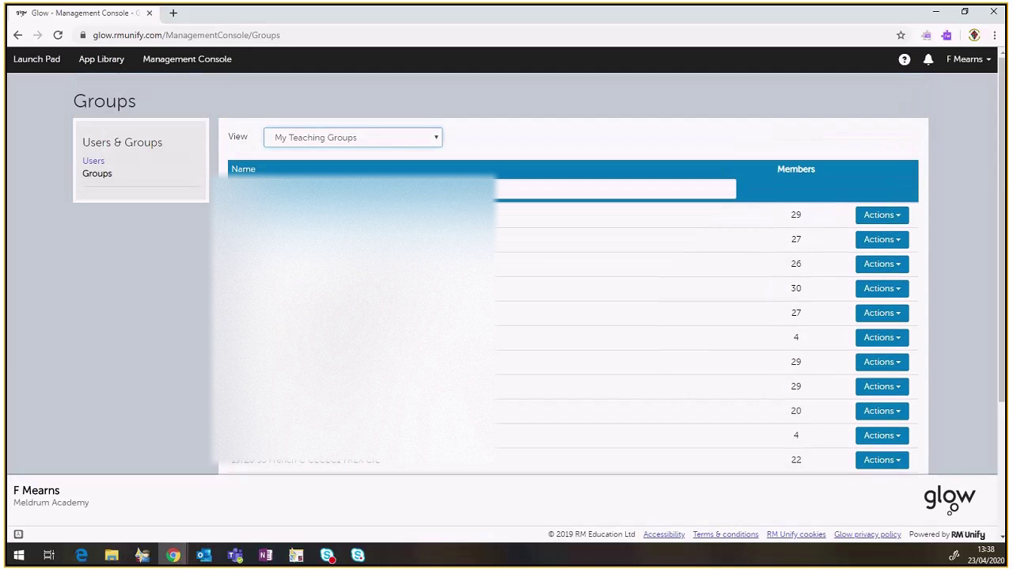
- Open the first teaching group's details page and scroll through its member list
click(877, 222)
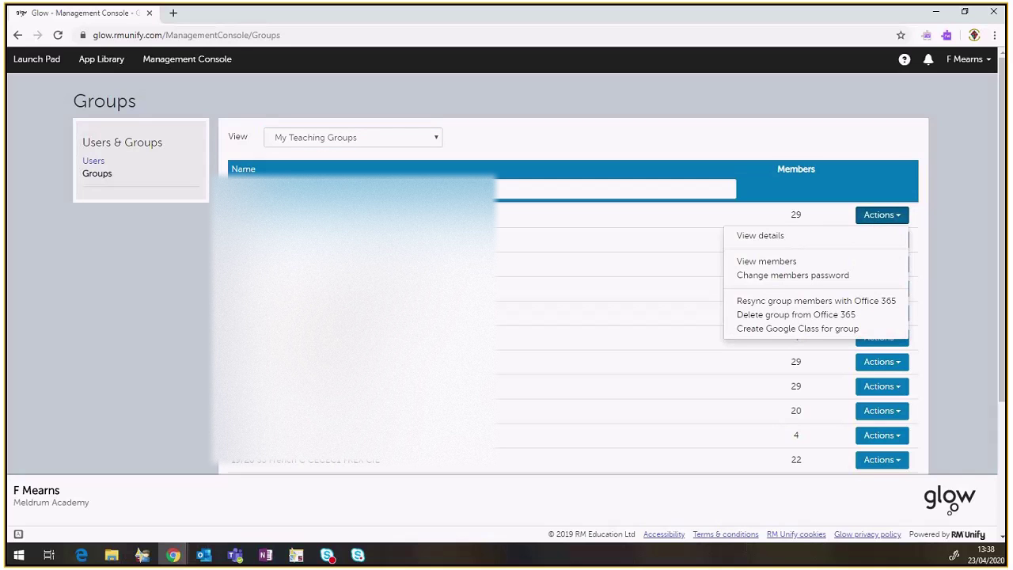
click(741, 269)
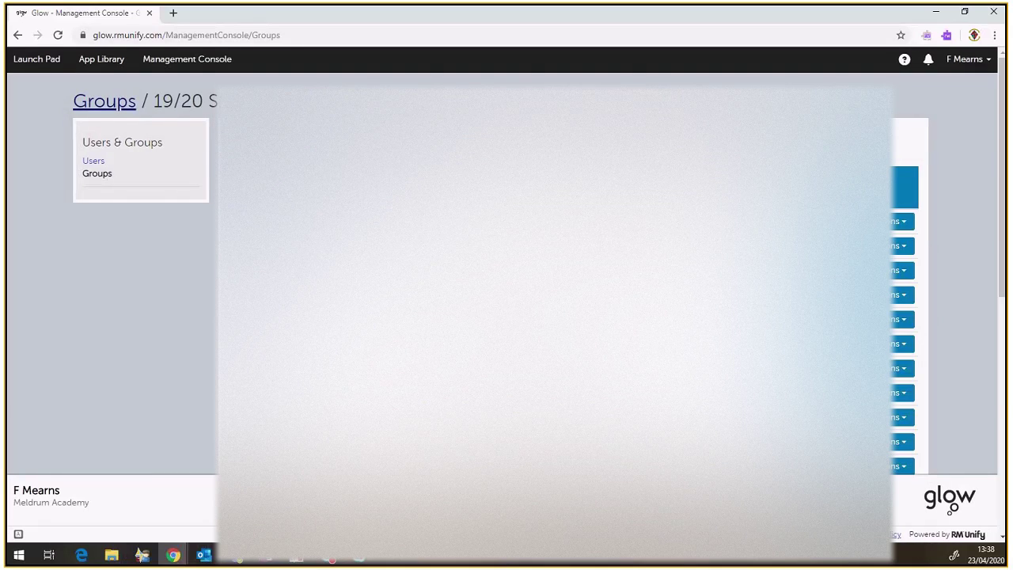
scroll(902, 317, down, 5)
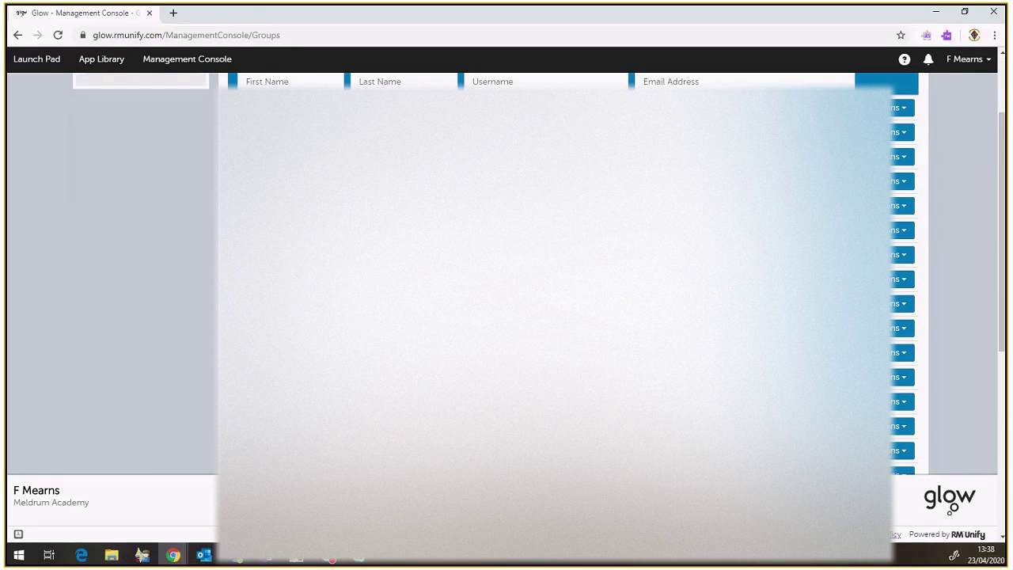
scroll(554, 277, up, 5)
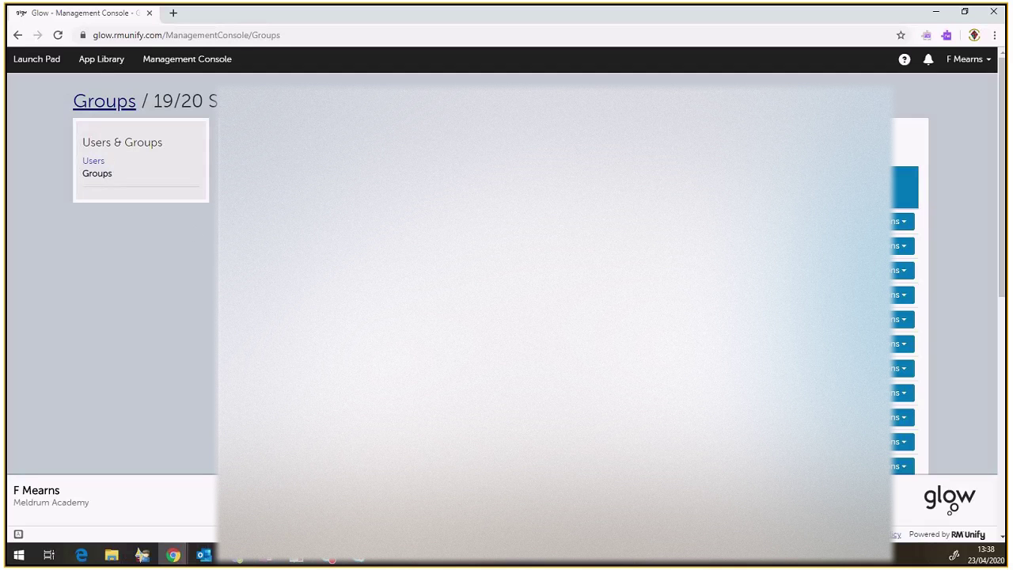
- Return to Groups, view My Teaching Groups, and open the Actions menu for the 26-member class
click(18, 35)
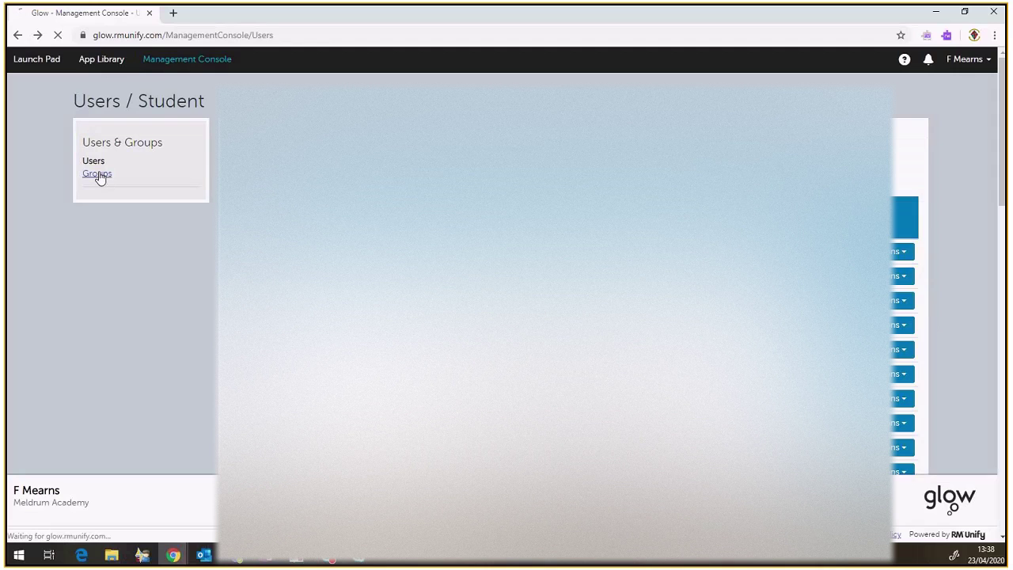
click(97, 174)
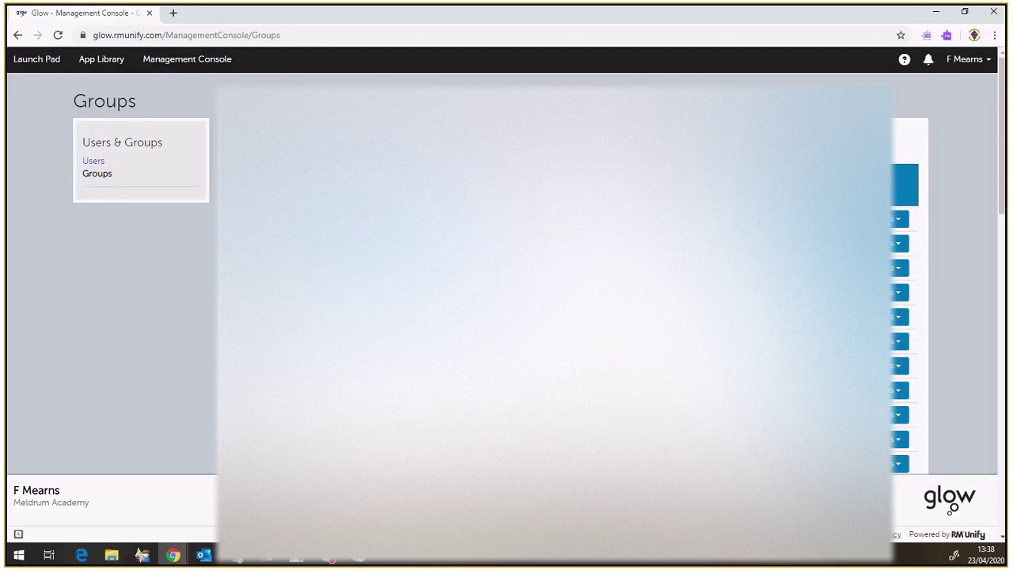
click(352, 137)
click(504, 269)
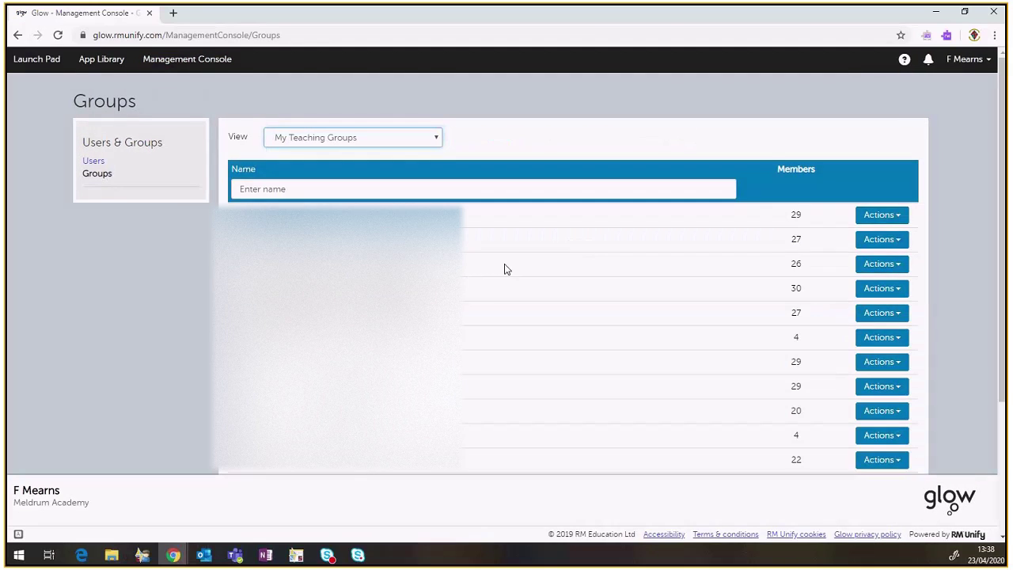
click(860, 240)
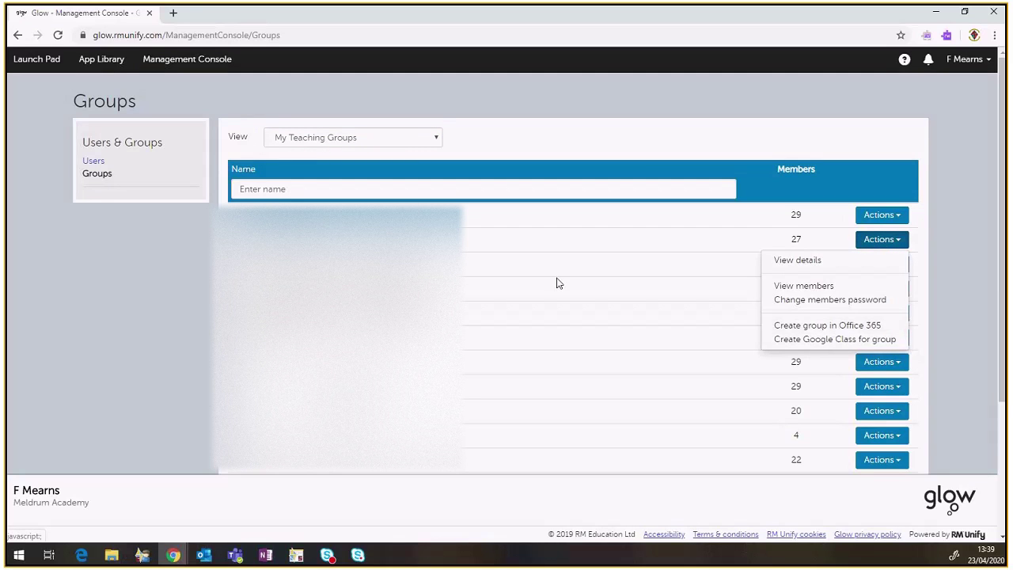
click(882, 263)
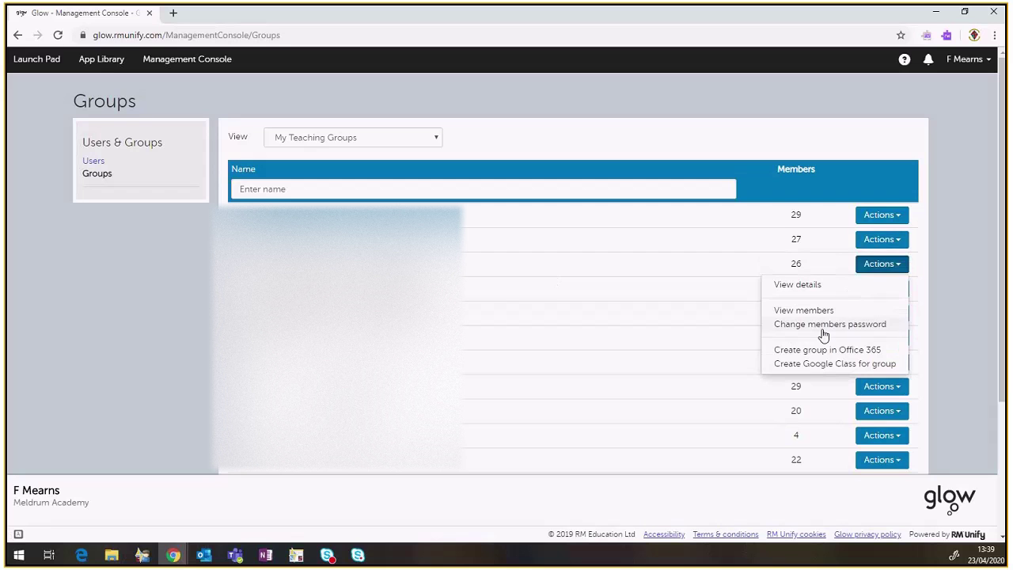
- Request a private Office 365 group '19/20 S1 French' for just this academic year
click(781, 350)
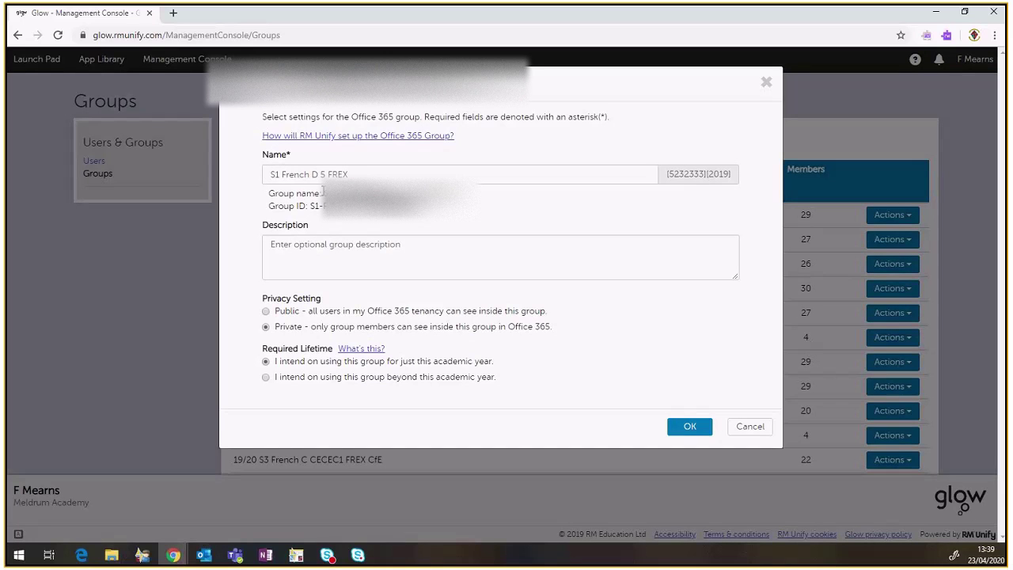
drag(322, 192, 478, 194)
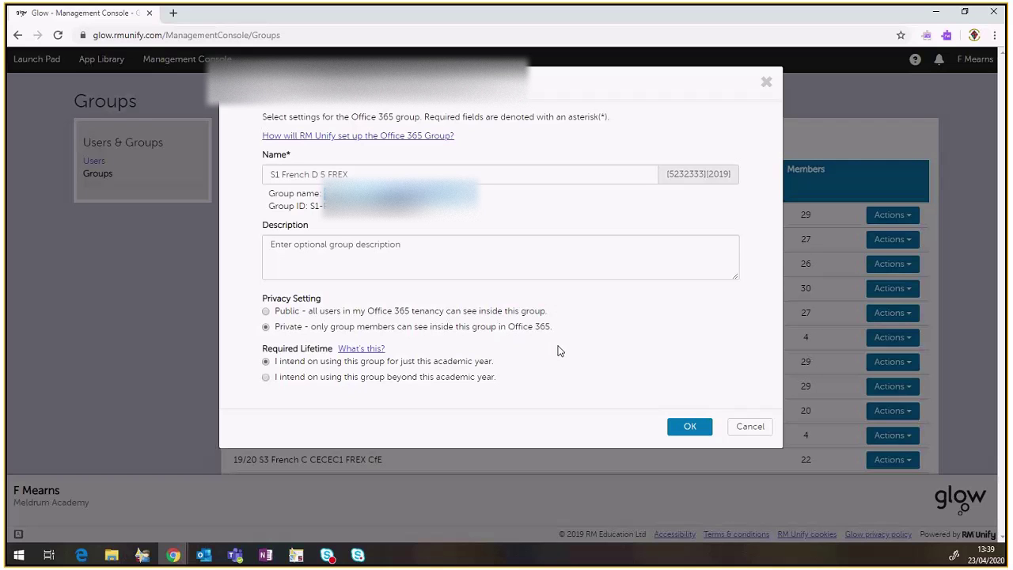
click(682, 431)
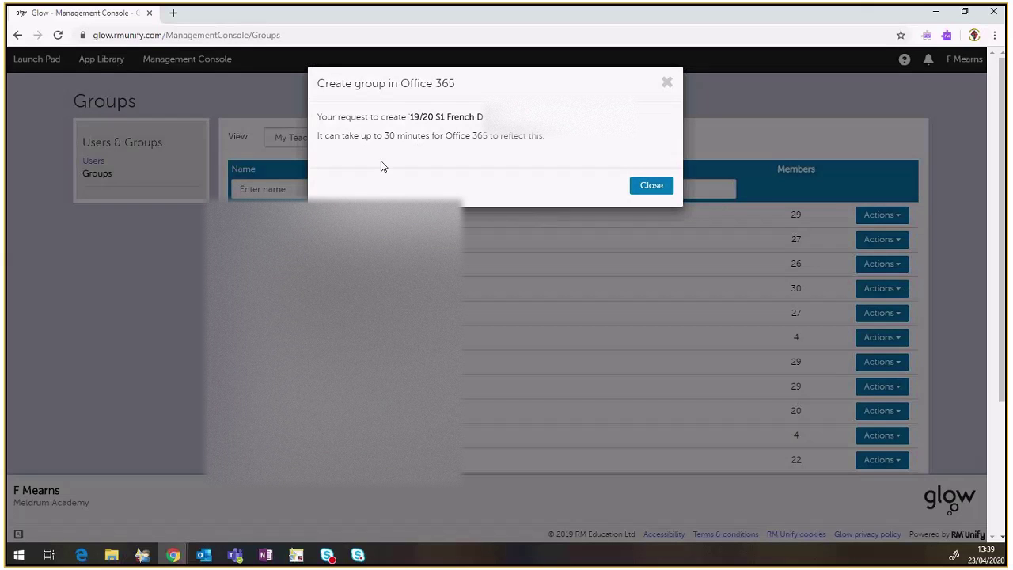
- Note the up-to-30-minute creation delay and close the confirmation
drag(383, 136, 565, 149)
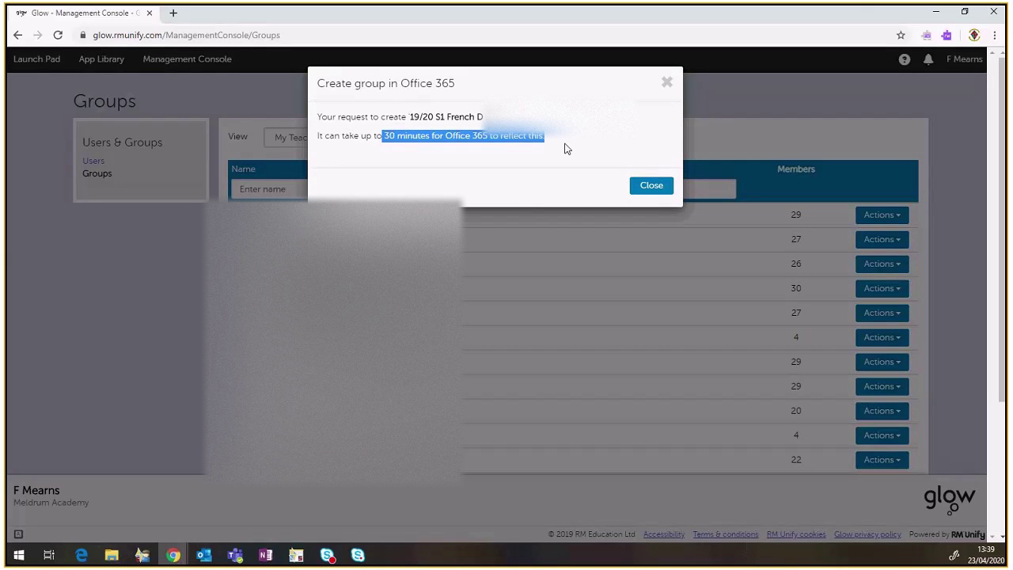
click(639, 190)
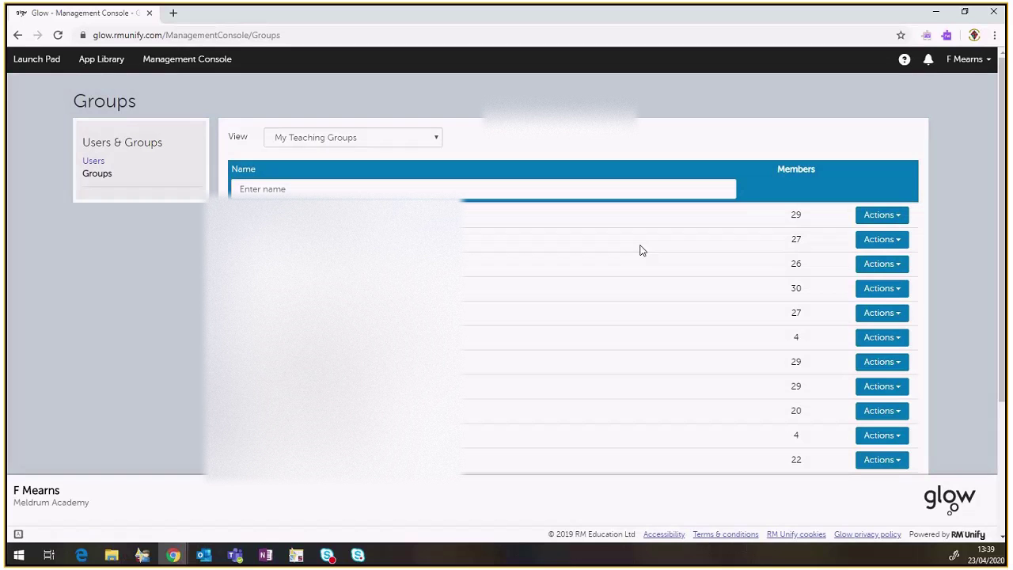
- View the 26-member class's details showing its private 2019 Office 365 group, requested 23/04/20
click(860, 264)
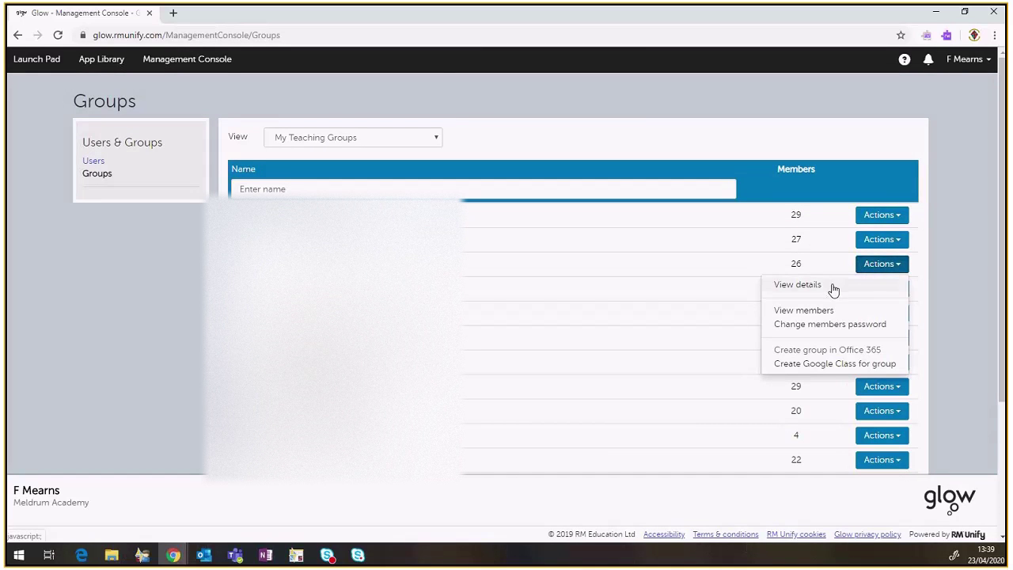
click(833, 288)
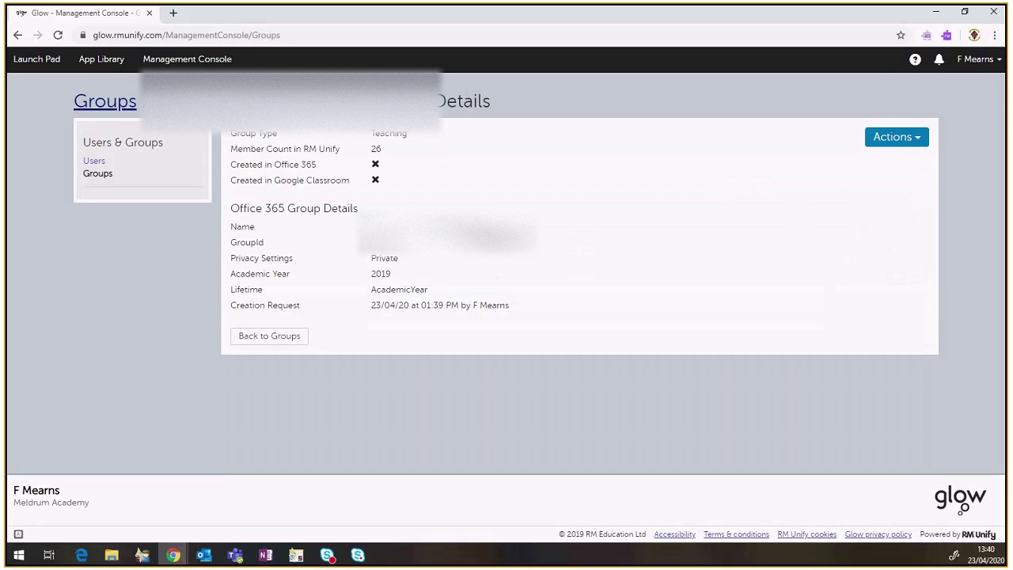
drag(265, 208, 508, 305)
click(372, 237)
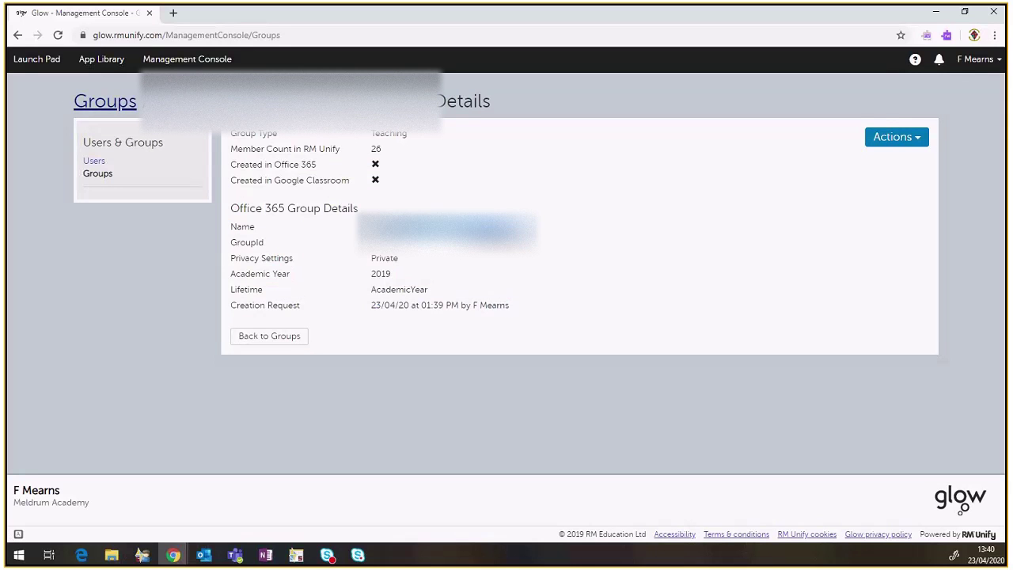
click(509, 306)
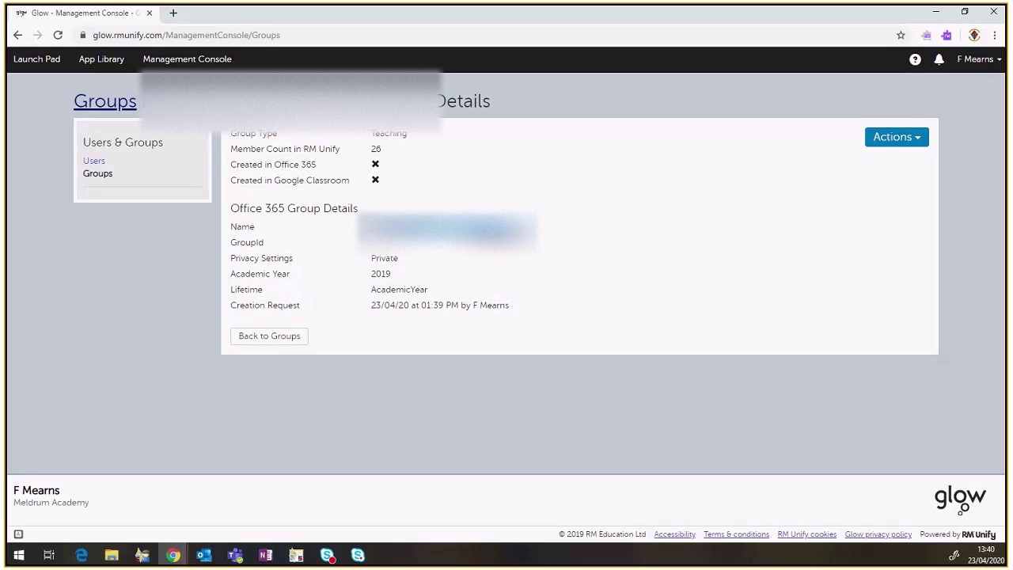